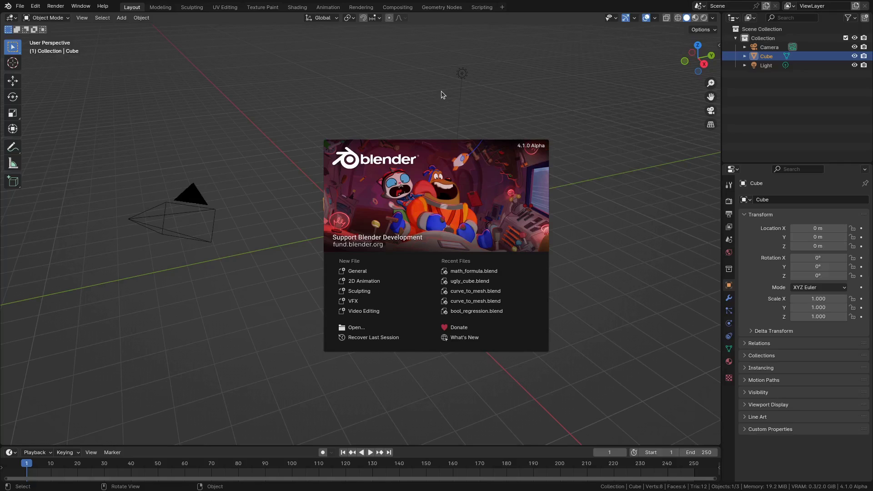
# Create a new Geometry Nodes tree for the cube and maximize the node editor.
pyautogui.click(438, 10)
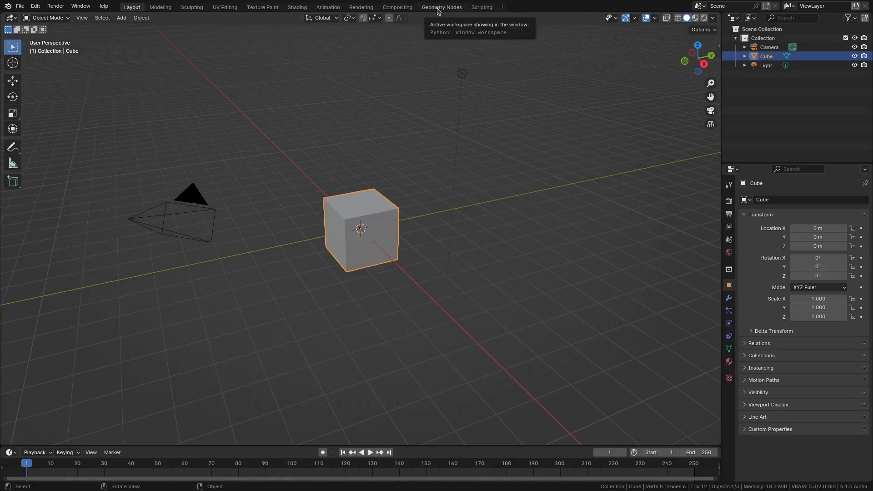
pyautogui.click(438, 10)
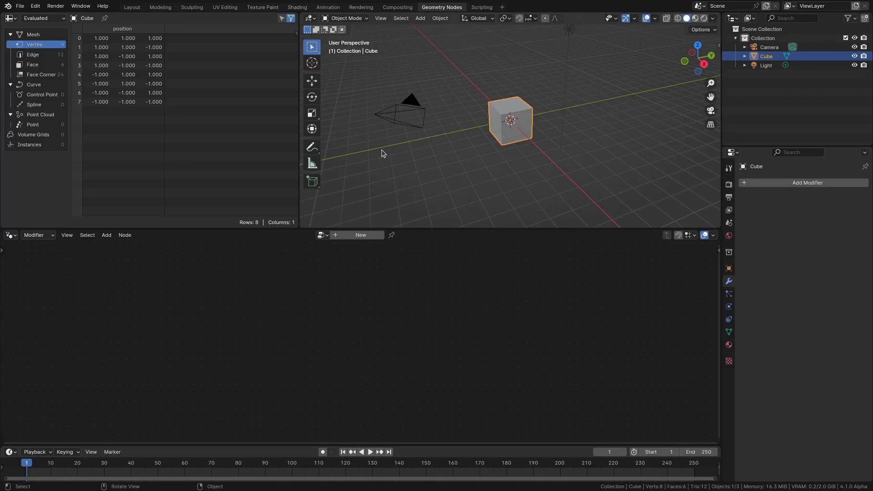
pyautogui.click(356, 236)
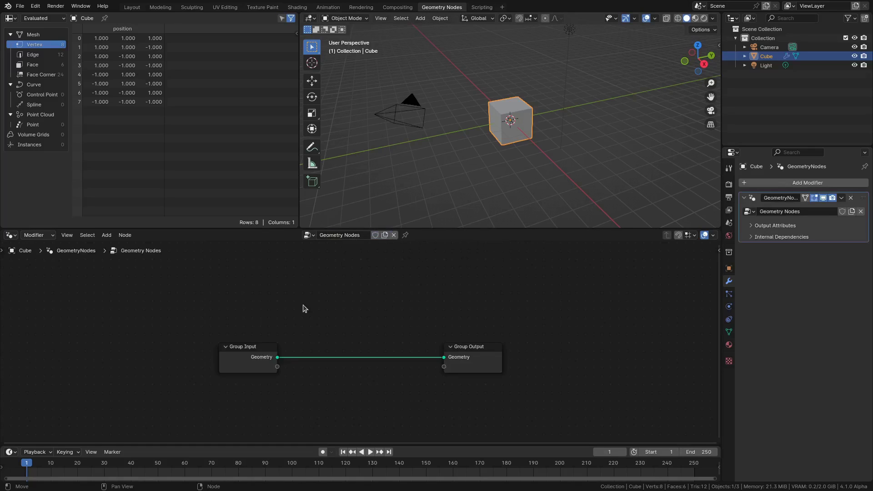
pyautogui.hotkey('ctrl', 'space')
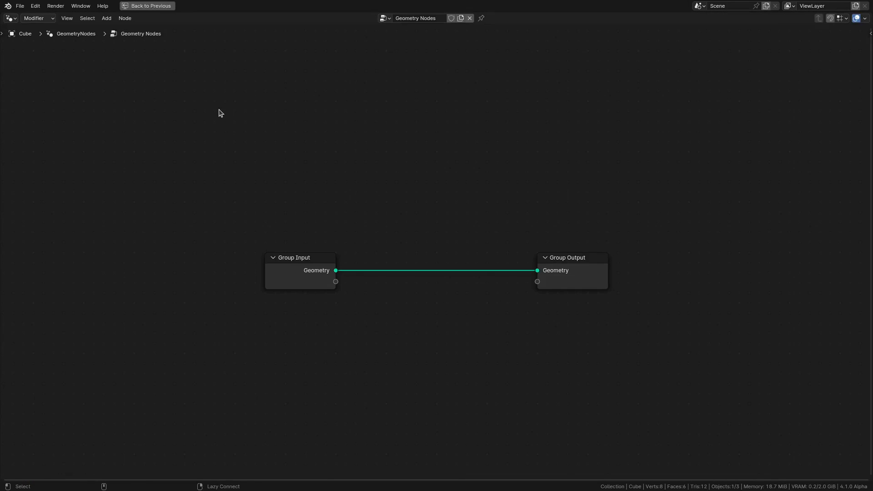
pyautogui.hotkey('alt', 'f')
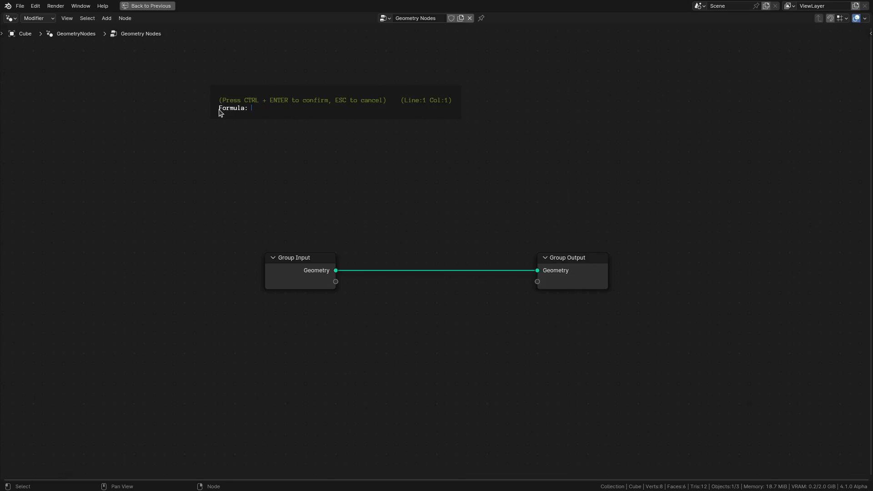
pyautogui.write('4 * 8 + 7')
pyautogui.hotkey('ctrl', 'Return')
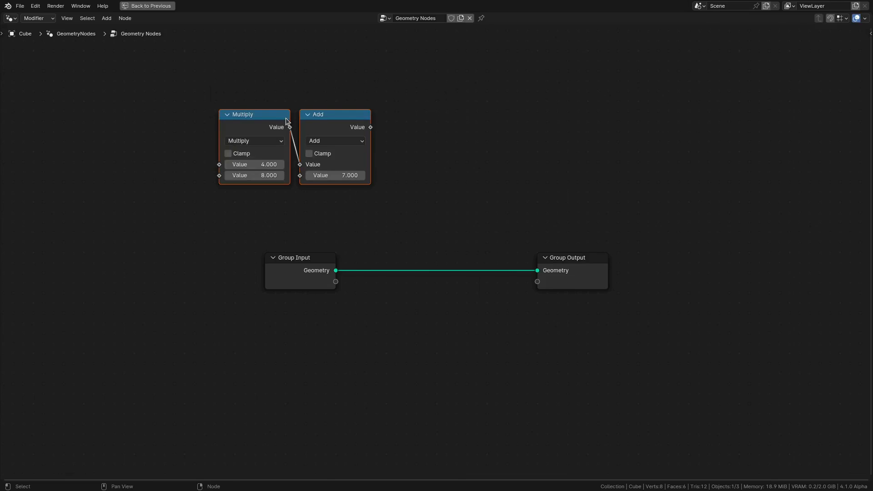
pyautogui.press('Delete')
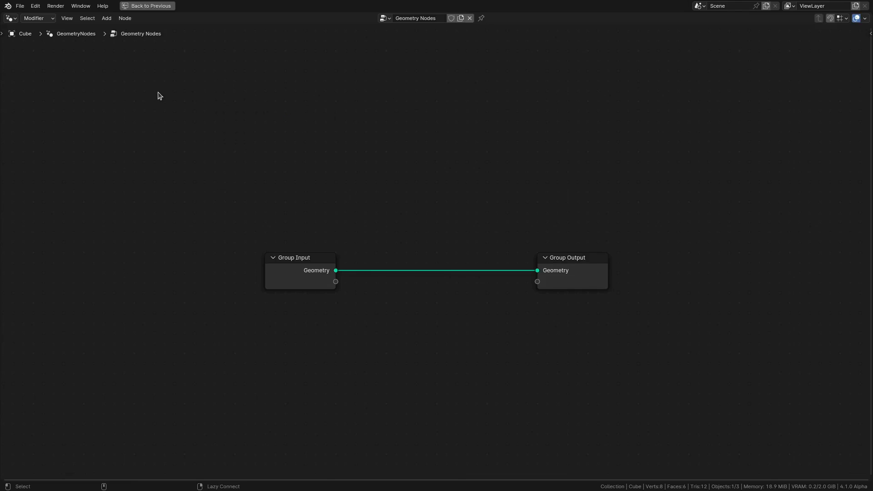
pyautogui.hotkey('alt', 'f')
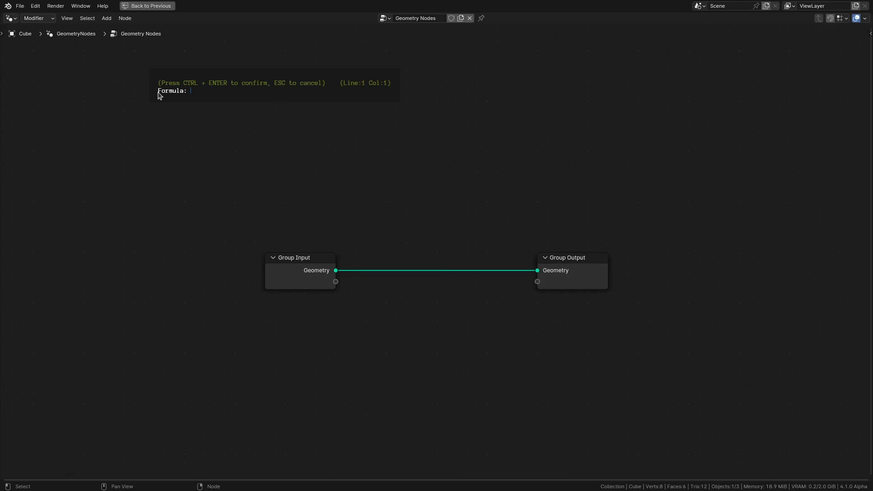
pyautogui.write('scene_time()')
pyautogui.write('.frame')
pyautogui.press('Down')
pyautogui.press('Down')
pyautogui.press('Down')
pyautogui.press('Down')
pyautogui.press('Down')
pyautogui.press('Down')
pyautogui.press('Down')
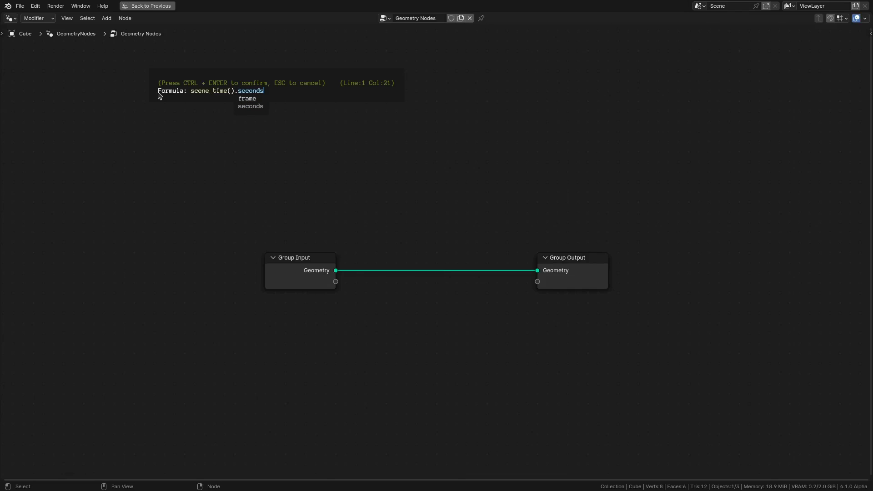
pyautogui.press('Down')
pyautogui.write('.map(1, 250, -1 , 1')
pyautogui.hotkey('ctrl', 'Return')
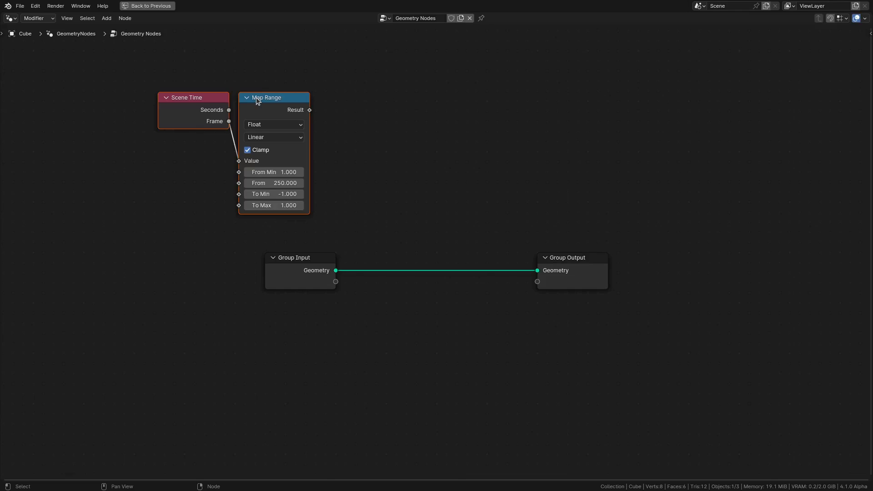
pyautogui.press('x')
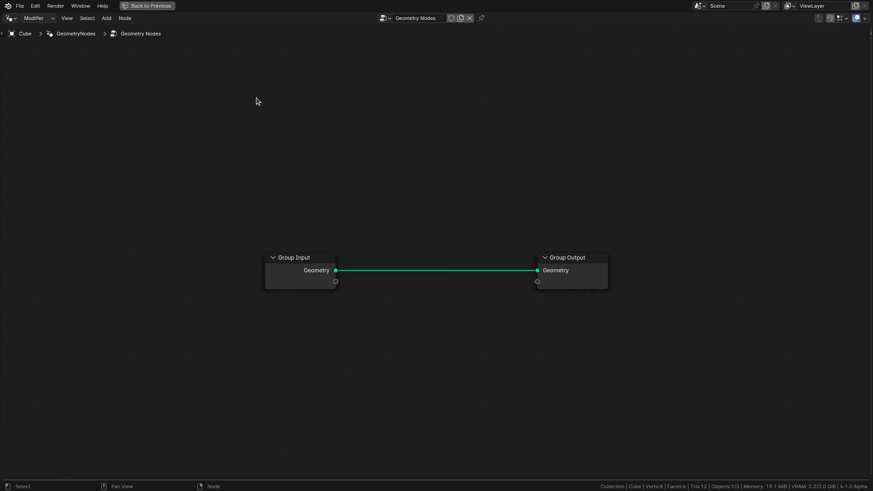
# Add a Grid node via the formula grid() and link its Mesh into a new Set Position node.
pyautogui.hotkey('alt', 'f')
pyautogui.write('grid()')
pyautogui.hotkey('ctrl', 'Return')
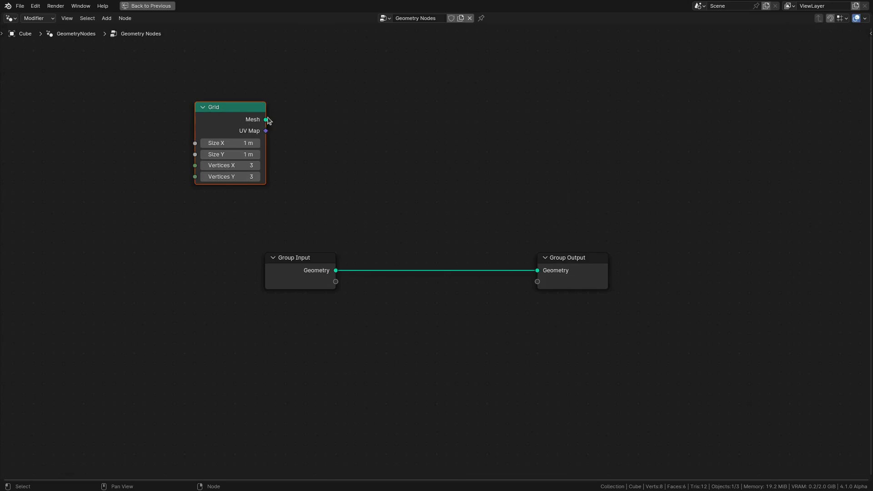
pyautogui.moveTo(266, 119); pyautogui.dragTo(381, 137)
pyautogui.write('set pos')
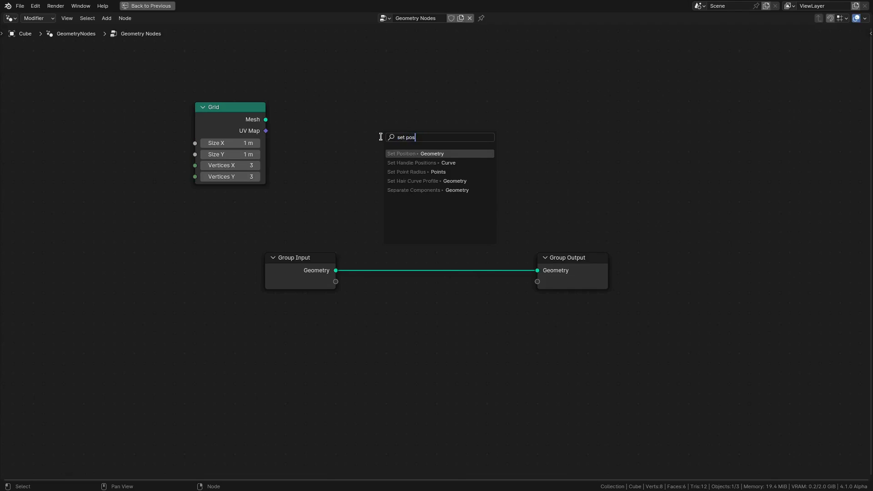
pyautogui.press('Return')
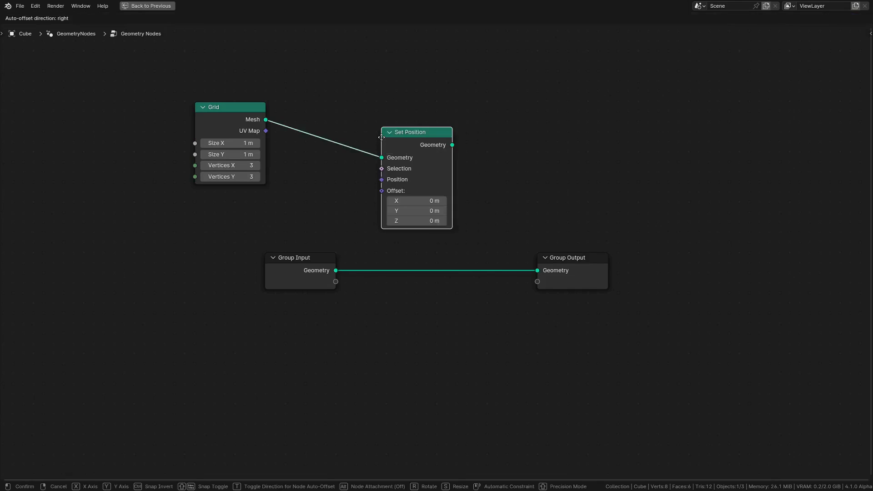
pyautogui.click(357, 106)
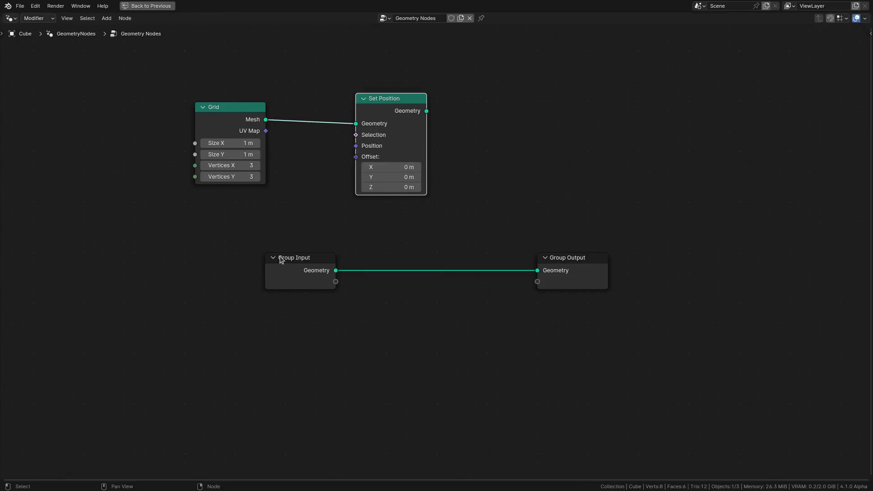
# Move the Group Input node over beside Group Output and deselect it.
pyautogui.moveTo(272, 240); pyautogui.dragTo(351, 299)
pyautogui.press('g')
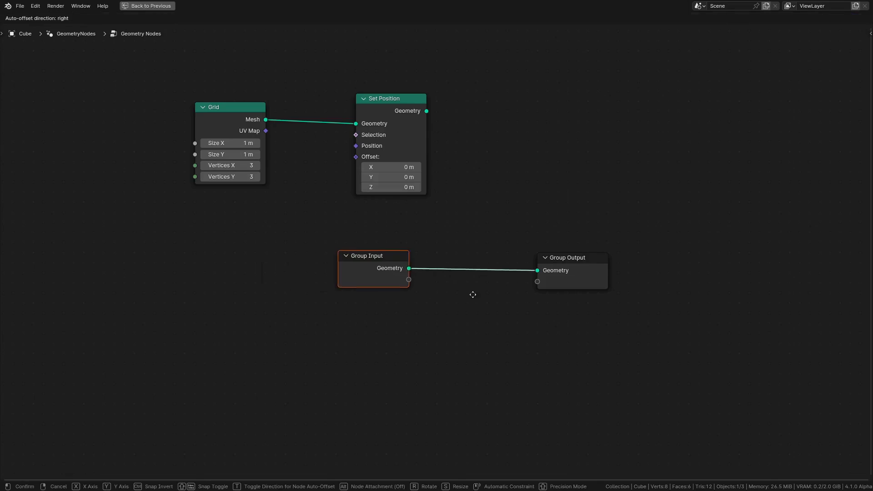
pyautogui.click(520, 298)
pyautogui.click(109, 282)
# Generate the node chain from the formula 'x,y = position().scale(5).sin(); {0,0,x*y}' and place it.
pyautogui.hotkey('alt', 'f')
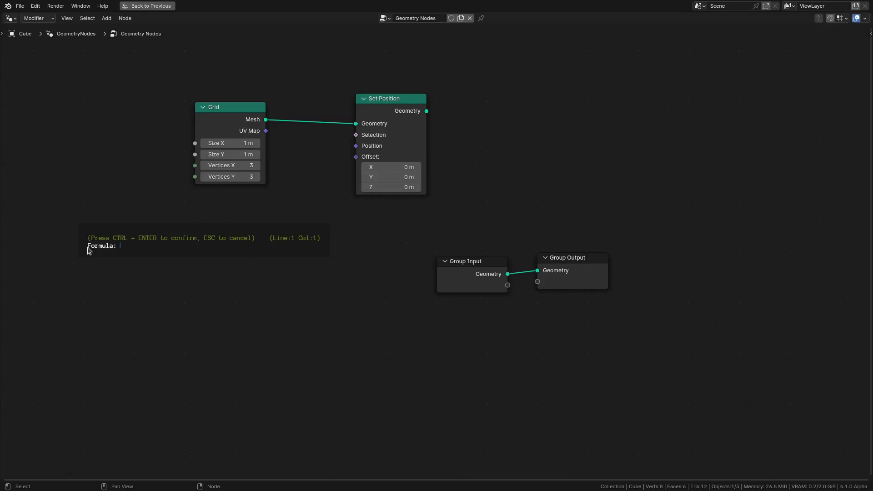
pyautogui.write('x,y = position().scale(5).sin();')
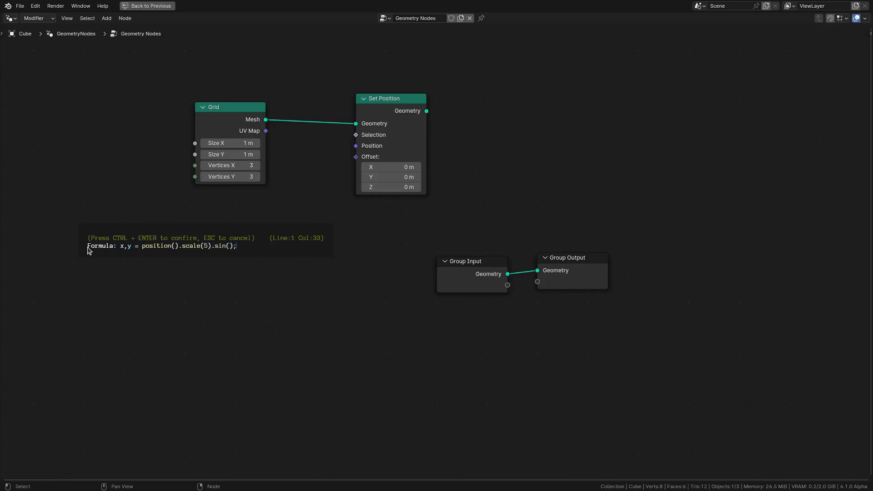
pyautogui.press('Return')
pyautogui.write('{0,0, x*y')
pyautogui.hotkey('ctrl', 'Return')
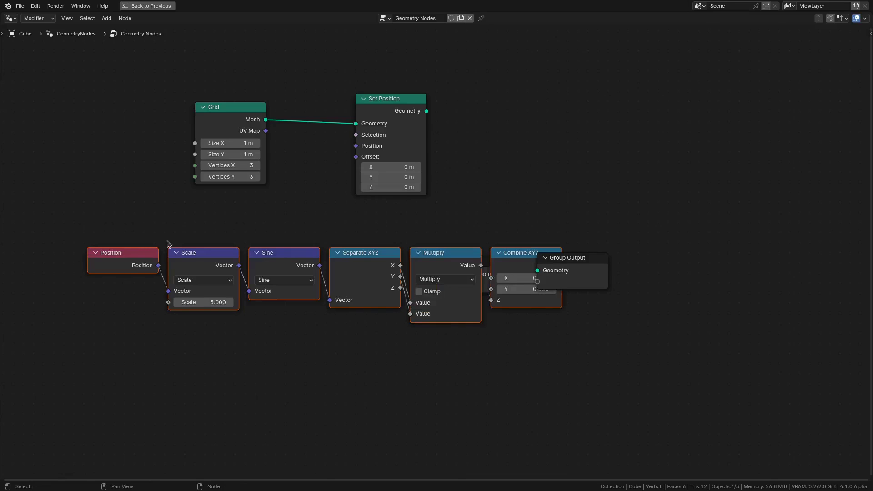
pyautogui.press('g')
pyautogui.click(107, 207)
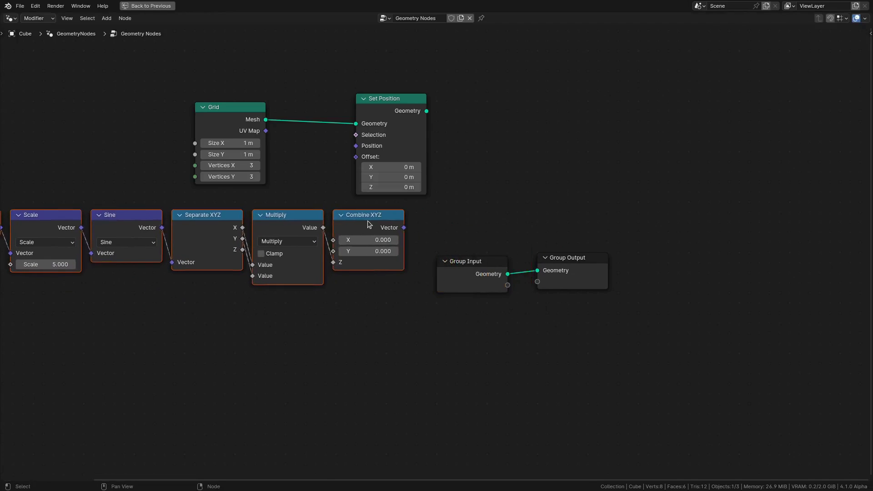
# Link Combine XYZ's Vector to Set Position's Offset, then box-select the added nodes.
pyautogui.moveTo(404, 227); pyautogui.dragTo(357, 157)
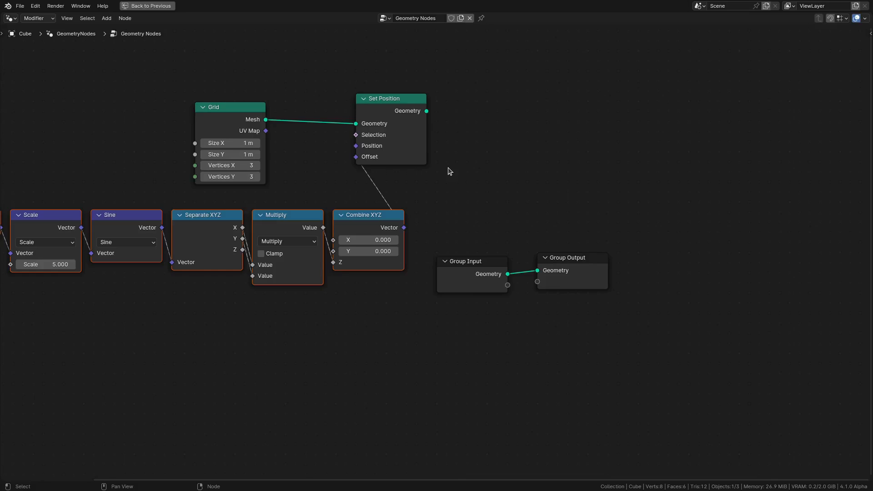
pyautogui.scroll(-1, 146, 141)
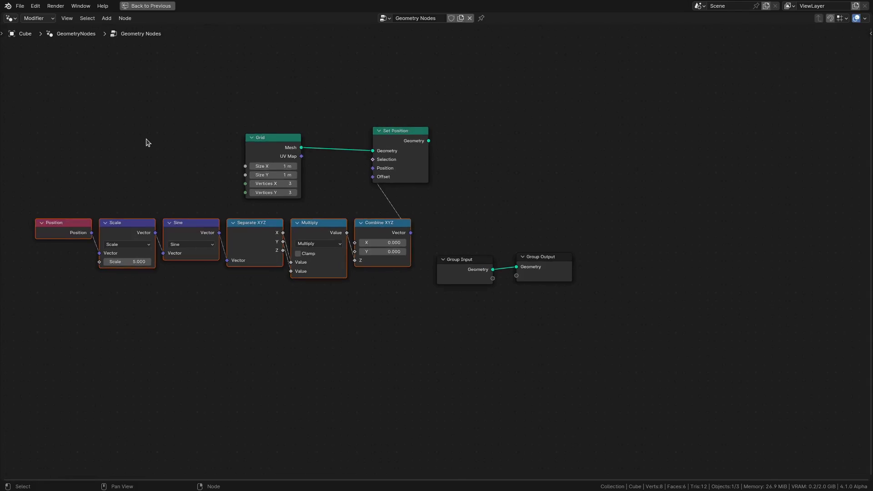
pyautogui.moveTo(36, 126); pyautogui.dragTo(411, 276)
# Delete the selected nodes and add a Rotate Euler node with the formula rotate_euler_local().
pyautogui.press('x')
pyautogui.hotkey('alt', 'f')
pyautogui.write('rotate_euler()')
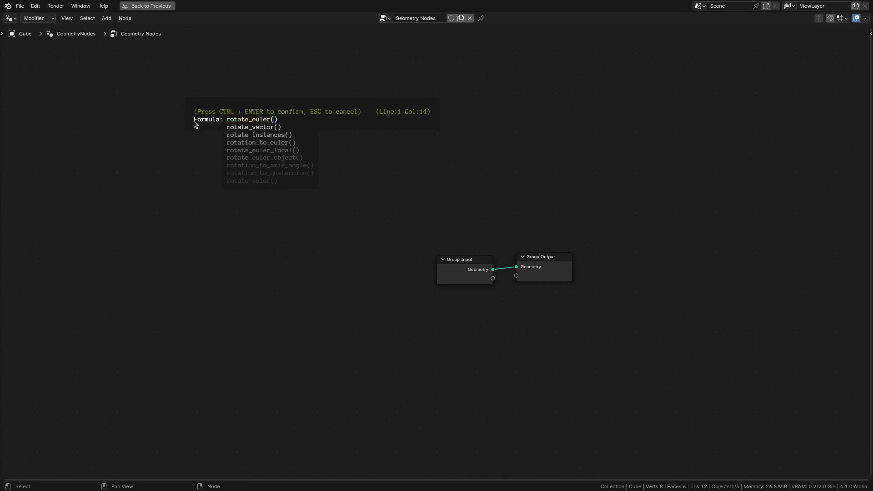
pyautogui.press('Tab')
pyautogui.press('Tab')
pyautogui.press('Tab')
pyautogui.press('Tab')
pyautogui.press('Tab')
pyautogui.press('Tab')
pyautogui.press('Tab')
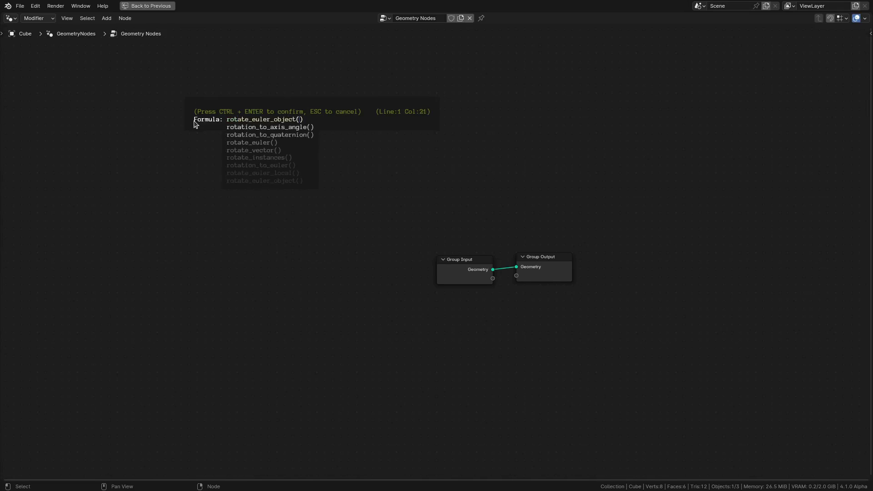
pyautogui.press('Tab')
pyautogui.press('Tab')
pyautogui.press('Tab')
pyautogui.press('Tab')
pyautogui.press('Tab')
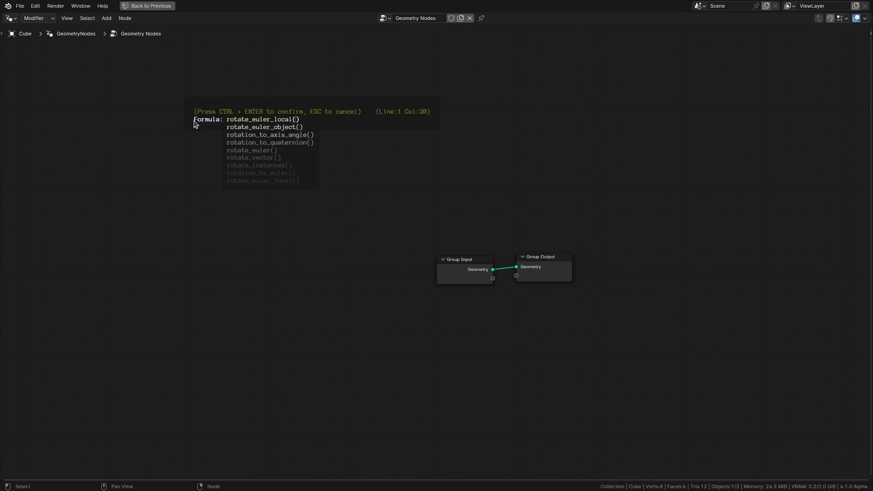
pyautogui.hotkey('ctrl', 'Return')
# Cancel the quit prompt and delete the Rotate Euler node.
pyautogui.scroll(2, 285, 153)
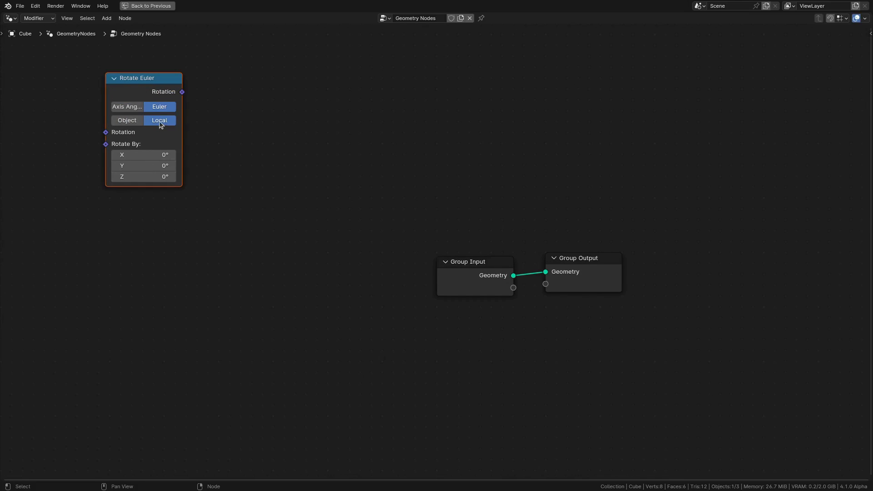
pyautogui.hotkey('ctrl', 'q')
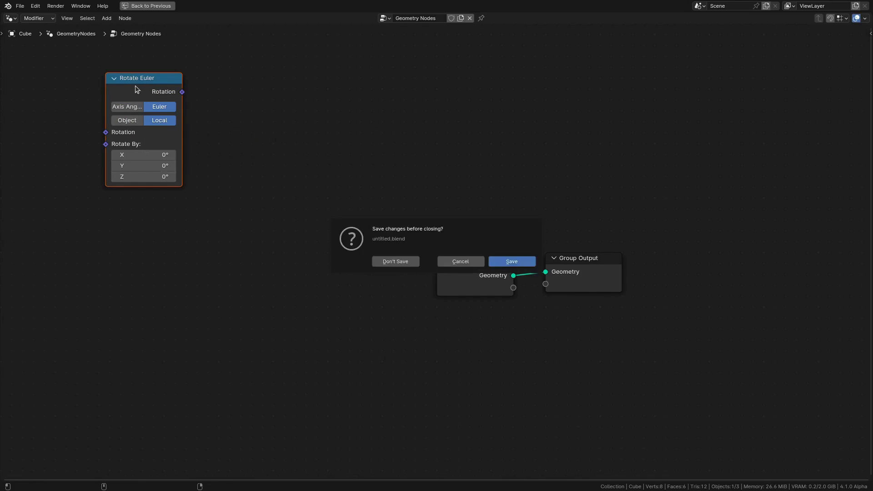
pyautogui.press('Escape')
pyautogui.press('x')
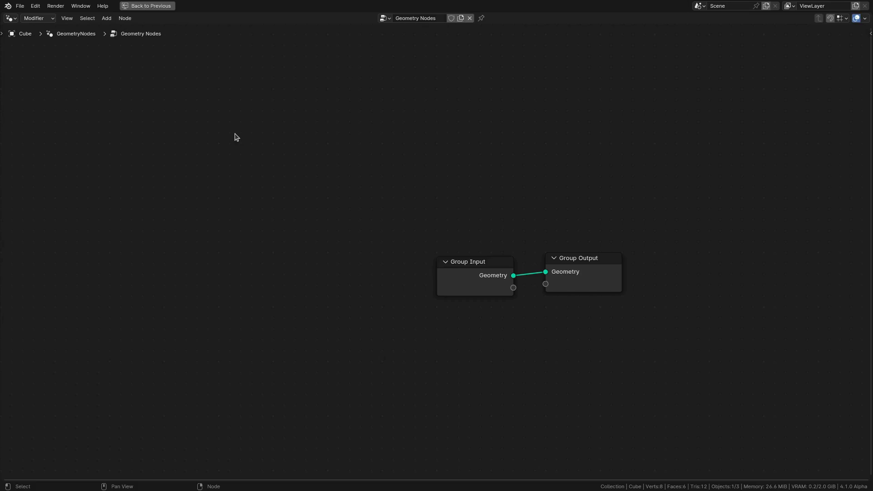
# Open the sidebar's Math Formula tab and regenerate the add-on's node info.
pyautogui.press('n')
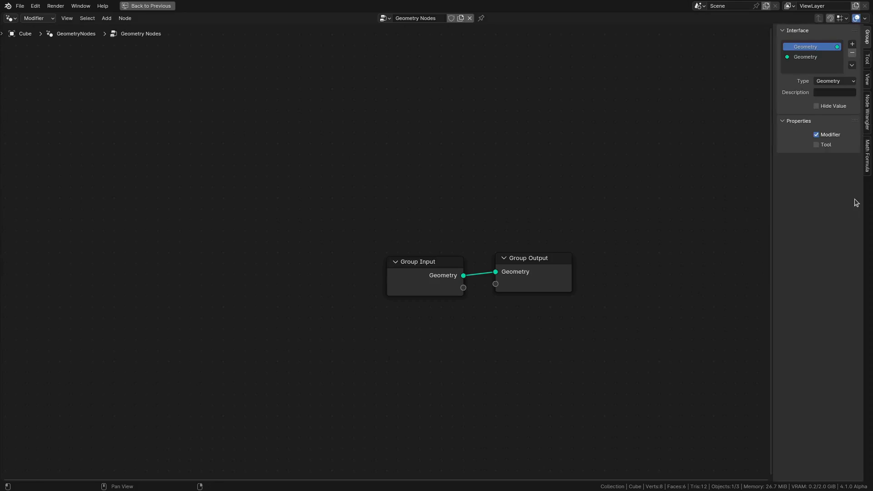
pyautogui.click(869, 157)
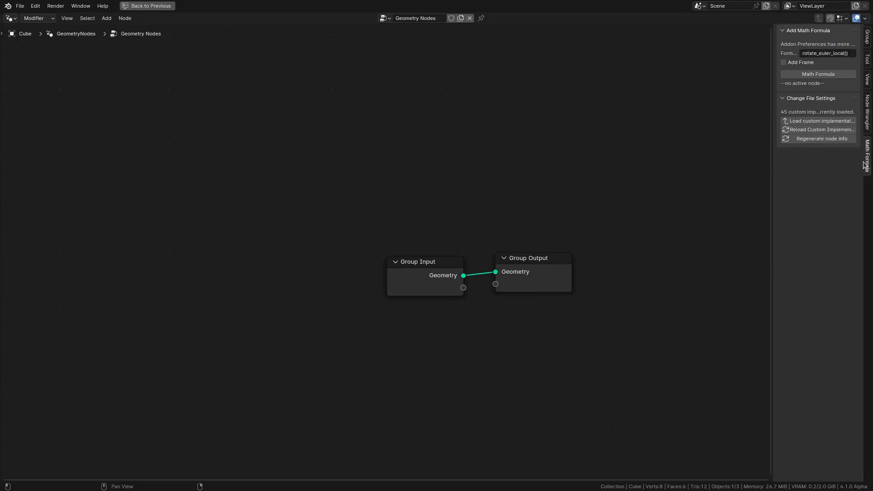
pyautogui.click(812, 141)
# Add an sdCapsule node by completing 'sd' to sdCapsule() in the formula prompt.
pyautogui.hotkey('alt', 'f')
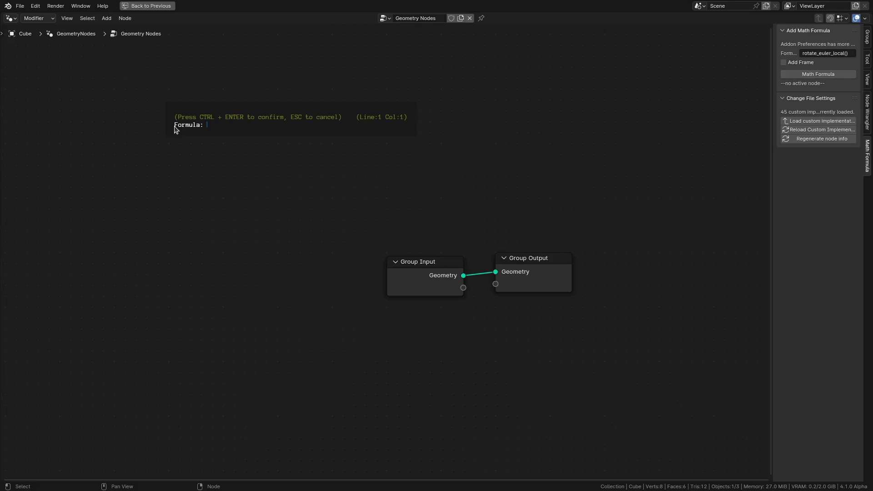
pyautogui.write('sd')
pyautogui.press('Tab')
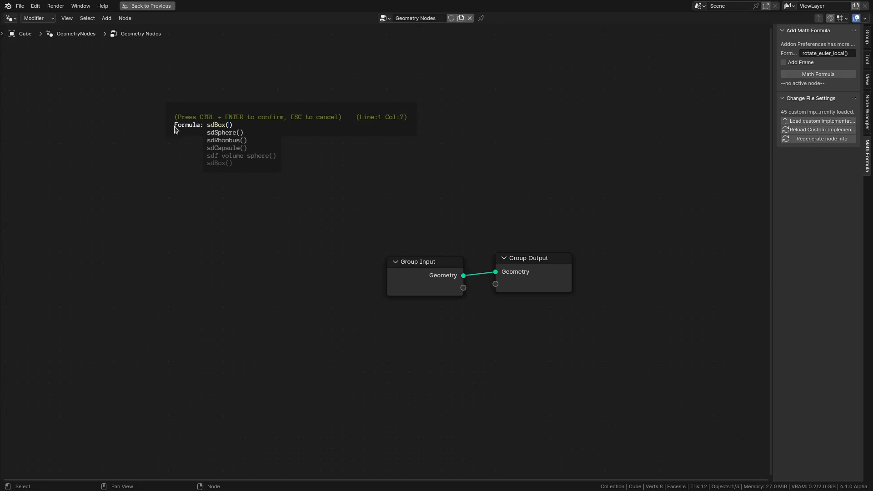
pyautogui.press('Tab')
pyautogui.press('Tab')
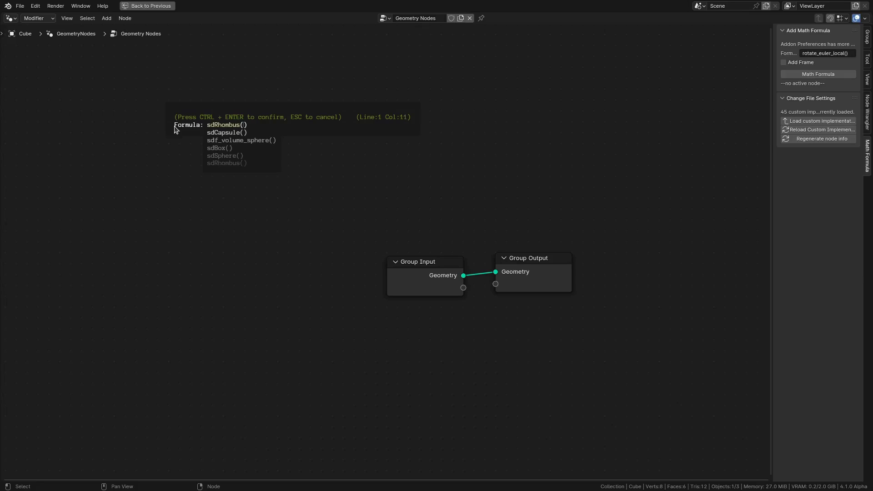
pyautogui.press('Tab')
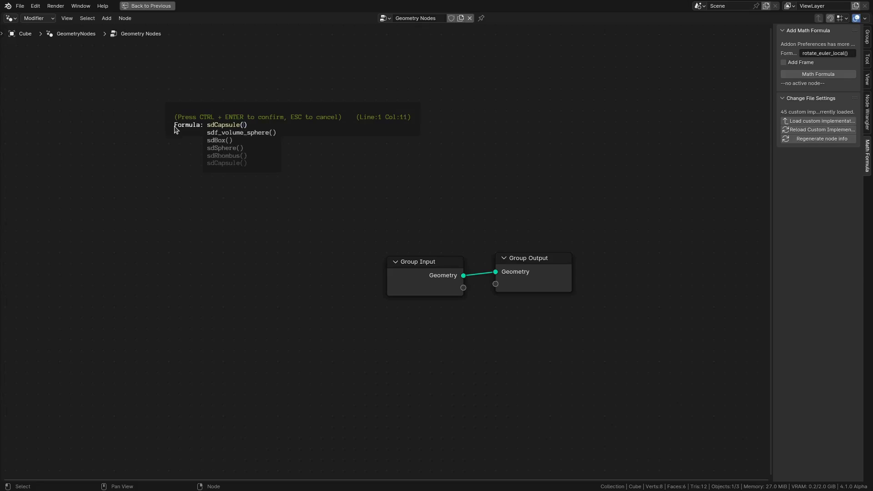
pyautogui.press('Right')
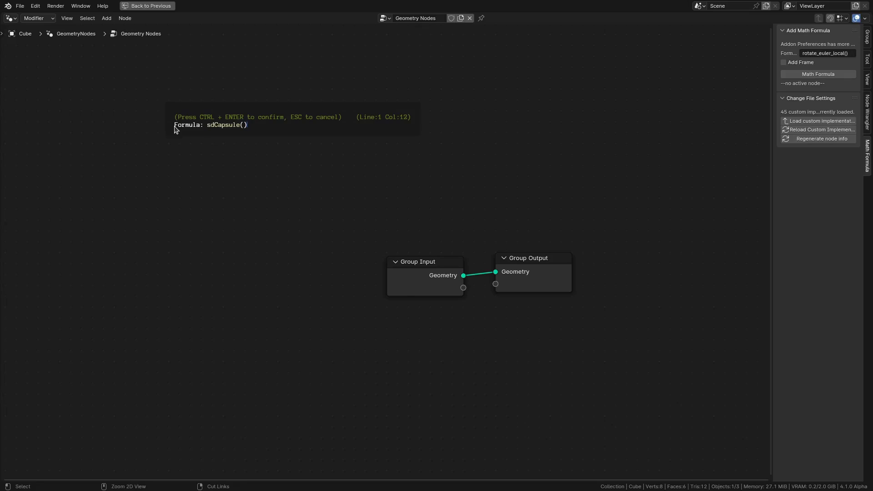
pyautogui.hotkey('ctrl', 'Return')
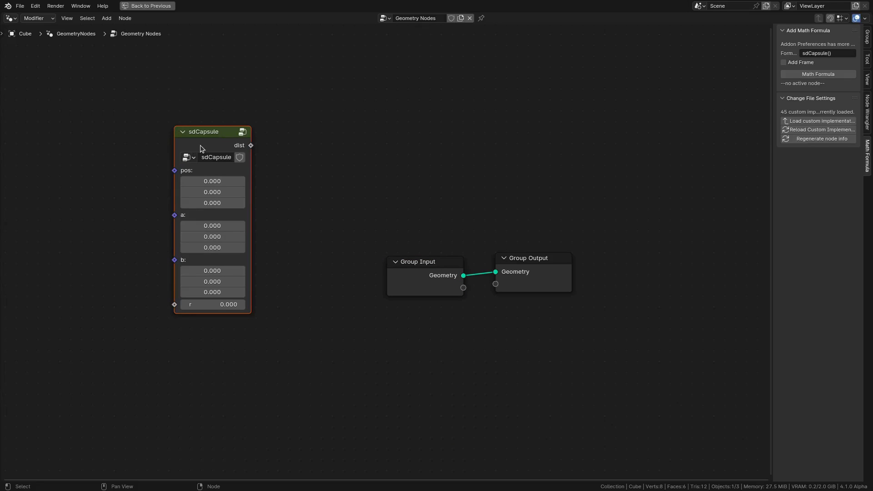
# Look inside the sdCapsule node group, return to the main tree, and delete the node.
pyautogui.click(223, 146)
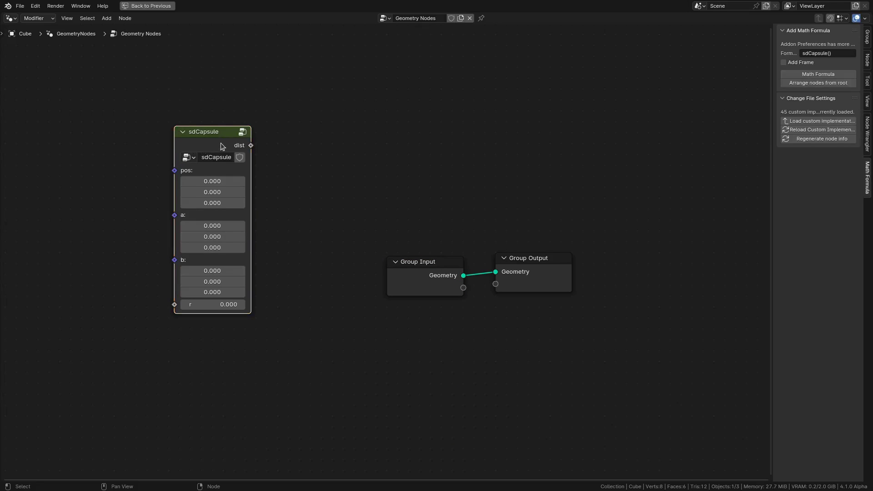
pyautogui.press('Tab')
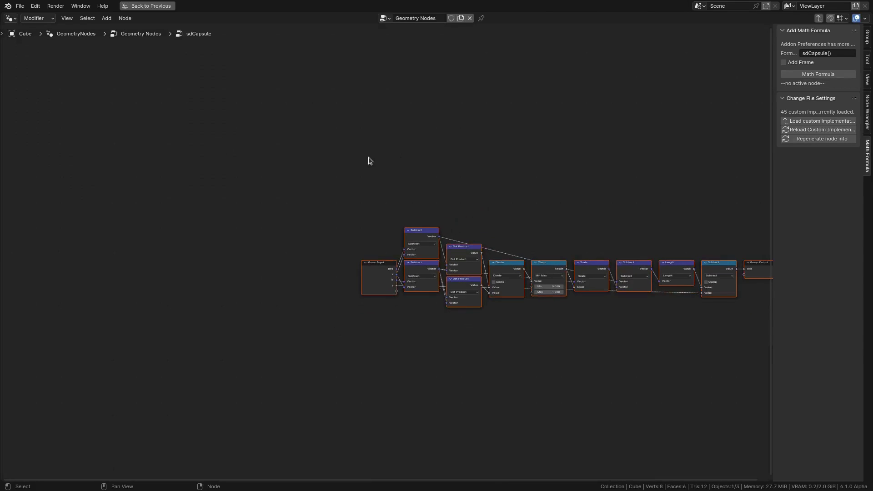
pyautogui.scroll(2, 370, 160)
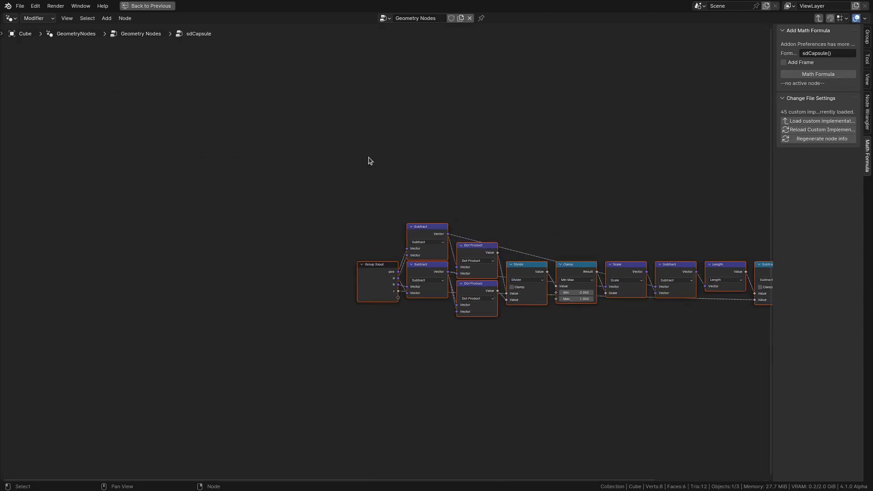
pyautogui.click(372, 279)
pyautogui.press('Tab')
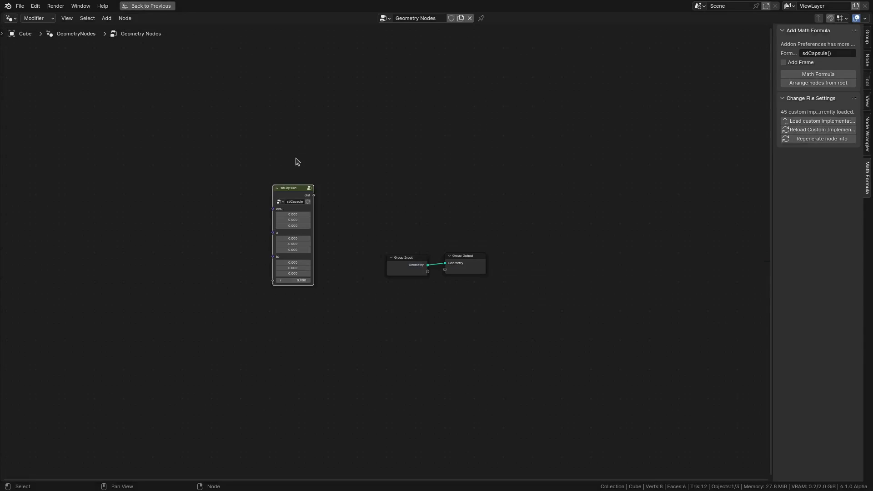
pyautogui.press('x')
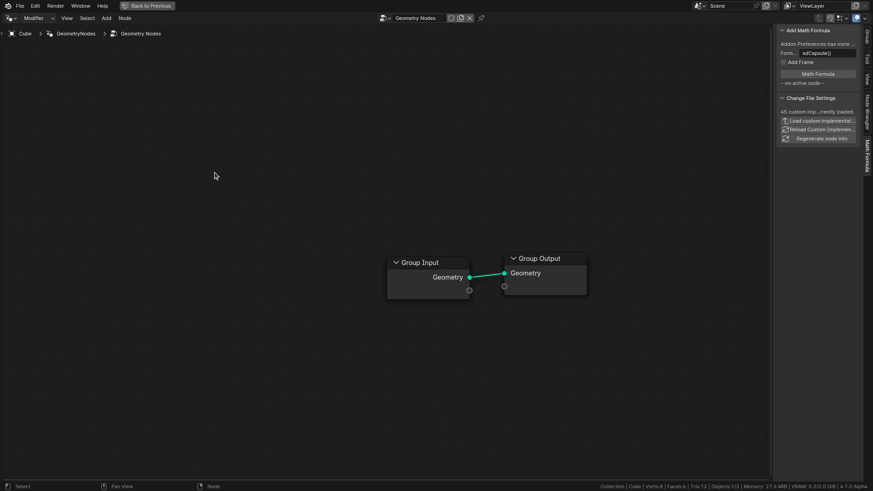
# Enter the formula 'fn test() { grid() } test()' to create a Grid node, then undo it.
pyautogui.hotkey('alt', 'f')
pyautogui.write('fn')
pyautogui.write(' t')
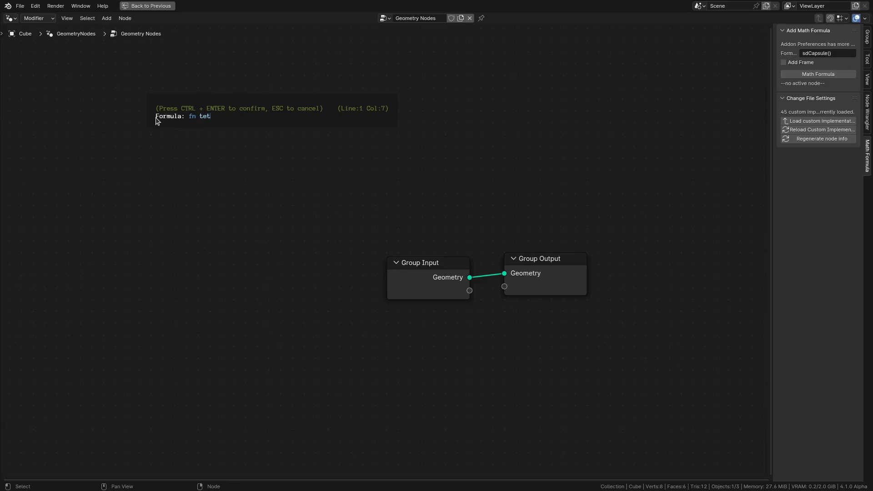
pyautogui.write('est() {')
pyautogui.press('Return')
pyautogui.write('gridgrid()test(')
pyautogui.hotkey('ctrl', 'Return')
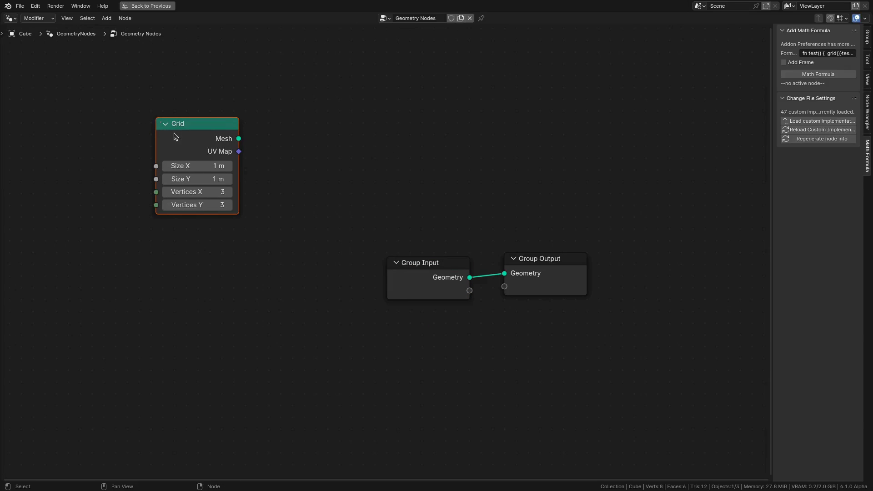
pyautogui.hotkey('ctrl', 'z')
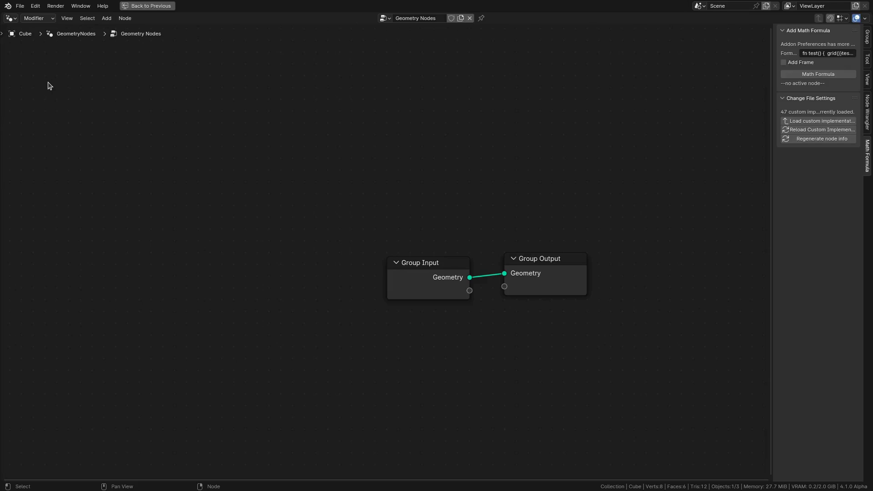
# Find the Math Formula add-on in Preferences > Add-ons by searching 'math' and expand it.
pyautogui.click(36, 6)
pyautogui.click(91, 131)
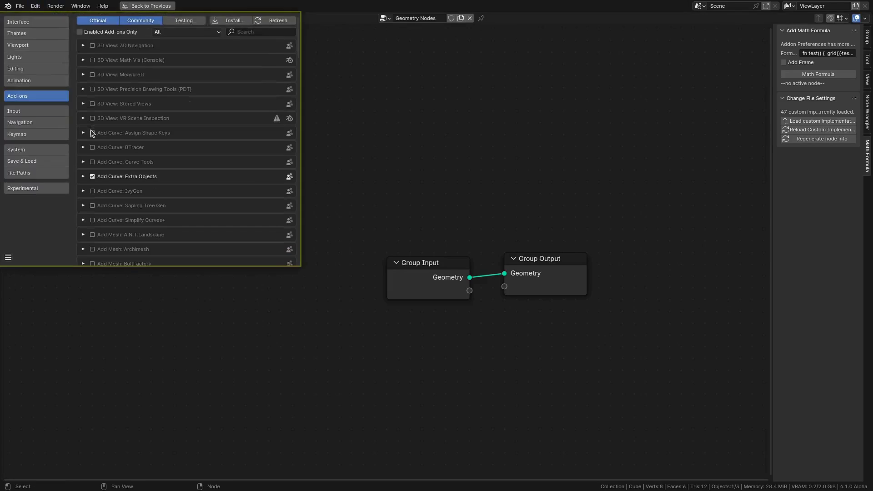
pyautogui.click(252, 33)
pyautogui.write('math')
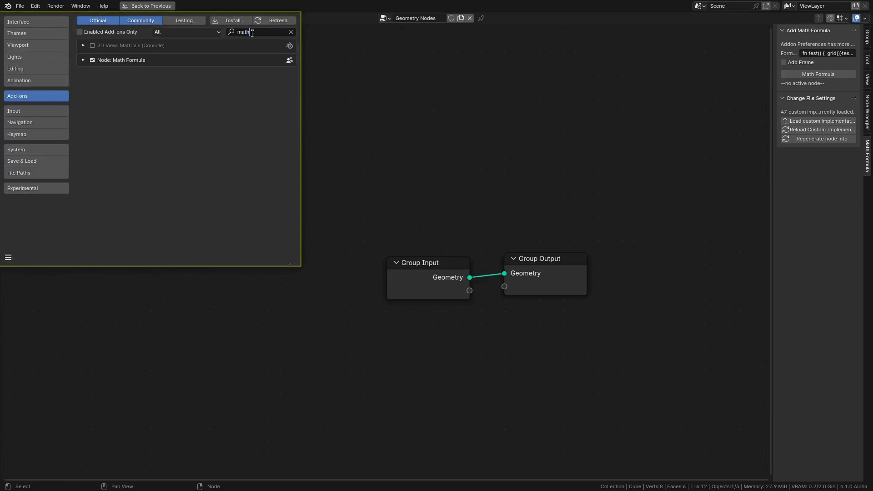
pyautogui.click(82, 60)
pyautogui.click(82, 60)
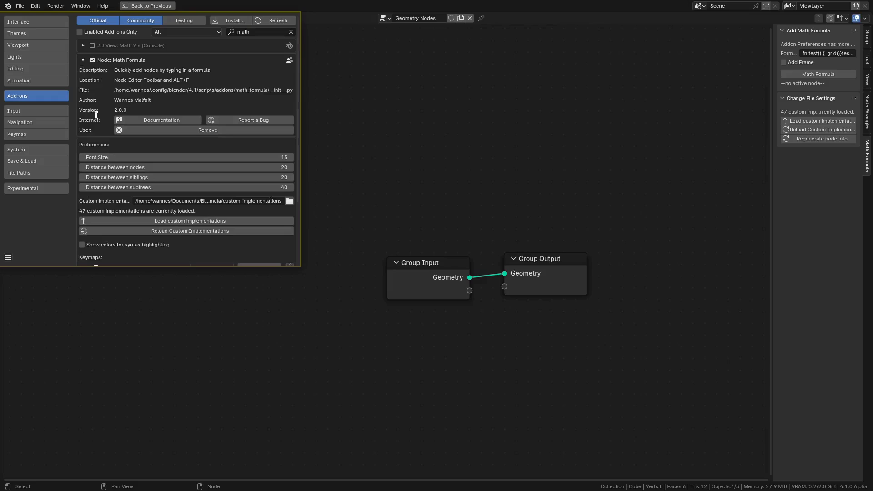
# Toggle syntax highlighting on and off and scroll to the Custom implementations folder setting.
pyautogui.scroll(-3, 89, 204)
pyautogui.click(82, 190)
pyautogui.click(82, 190)
pyautogui.scroll(-2, 81, 211)
pyautogui.scroll(4, 79, 214)
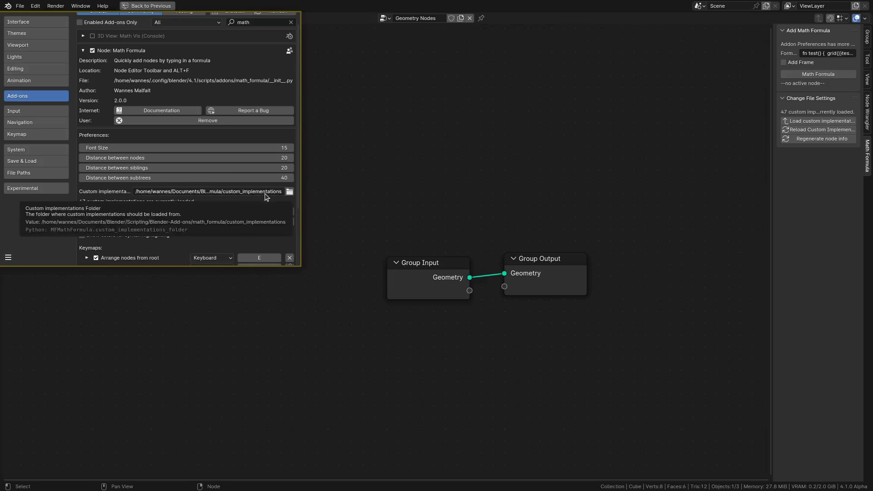
# Browse the custom_implementations folder and open the 02_sdfs file.
pyautogui.click(290, 192)
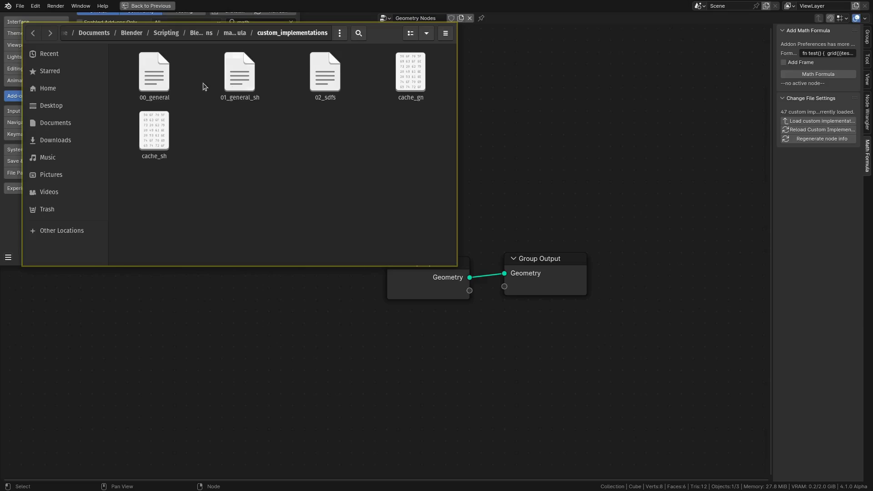
pyautogui.doubleClick(324, 78)
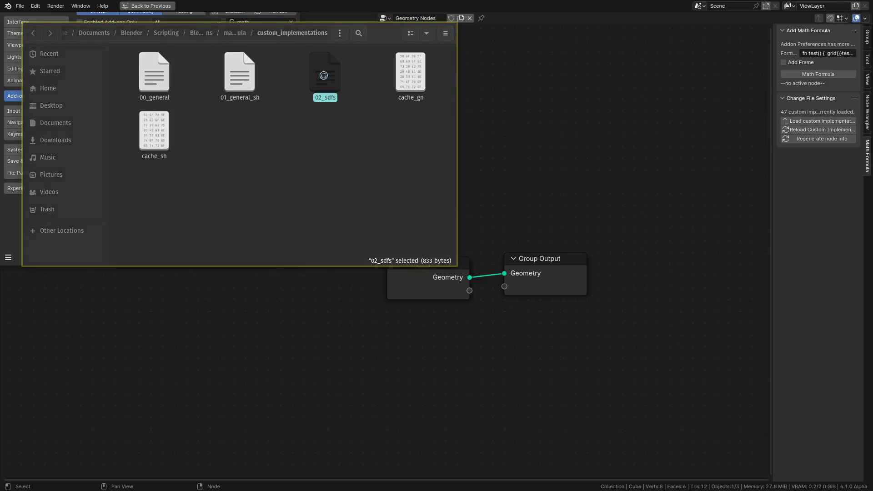
# Scroll through 02_sdfs to the sdCapsule definition, then switch to the Math Formula wiki in Firefox.
pyautogui.scroll(-3, 169, 103)
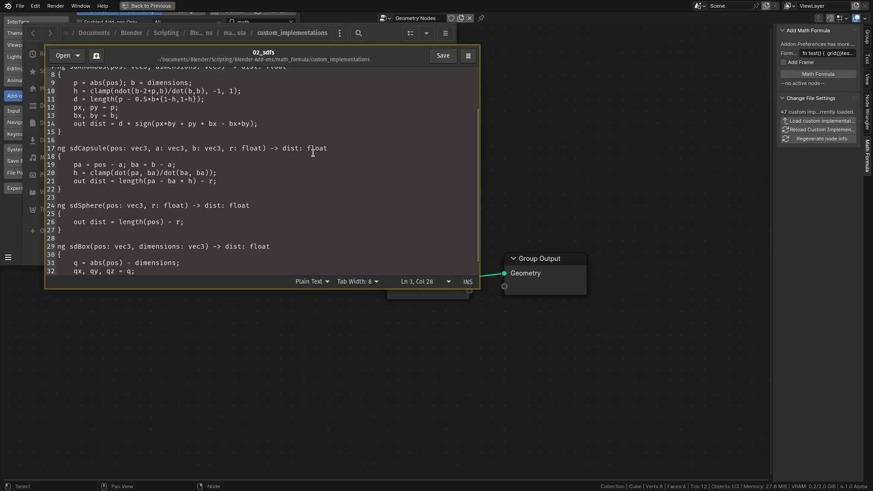
pyautogui.scroll(3, 134, 197)
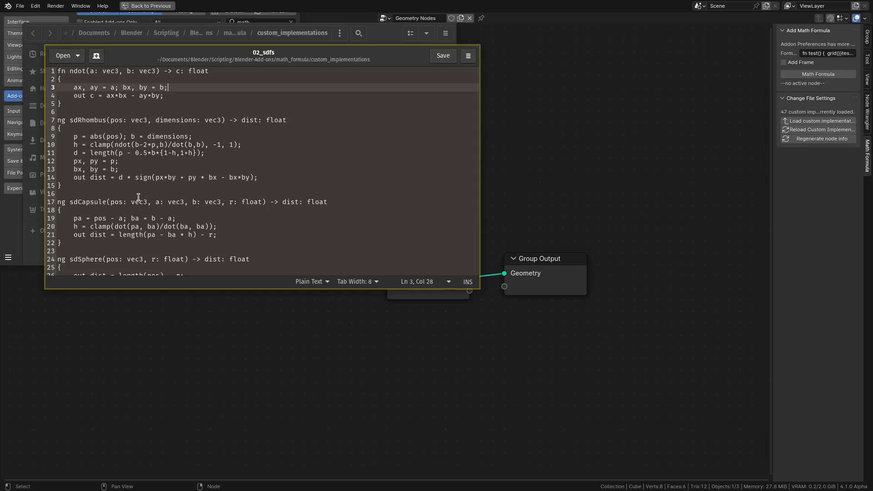
pyautogui.hotkey('alt', 'Tab')
pyautogui.hotkey('alt', 'Tab')
pyautogui.hotkey('alt', 'Tab')
pyautogui.hotkey('alt', 'Tab')
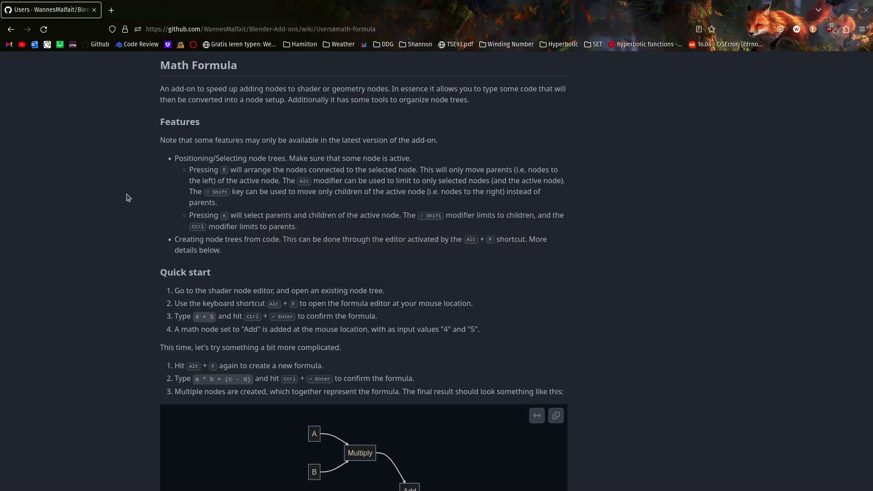
# Scroll the Math Formula wiki past Syntax, Loops and Custom Implementations to the Shortcuts tables.
pyautogui.scroll(-10, 128, 197)
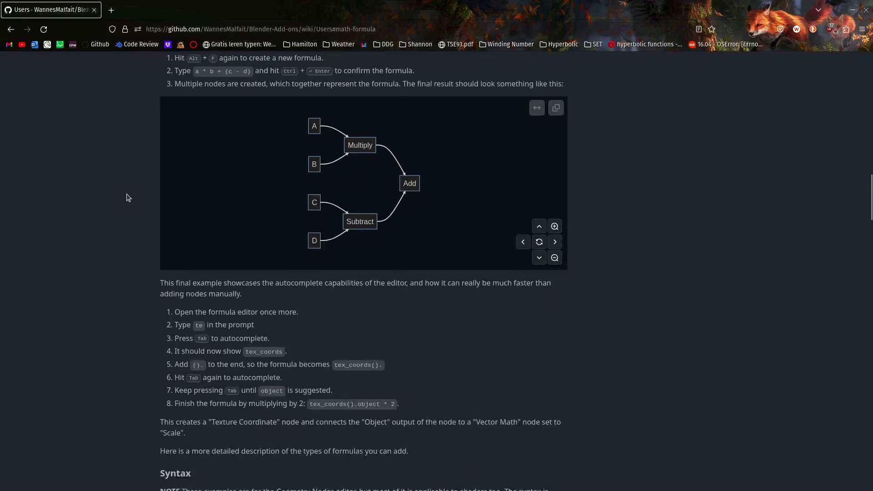
pyautogui.scroll(-7, 128, 197)
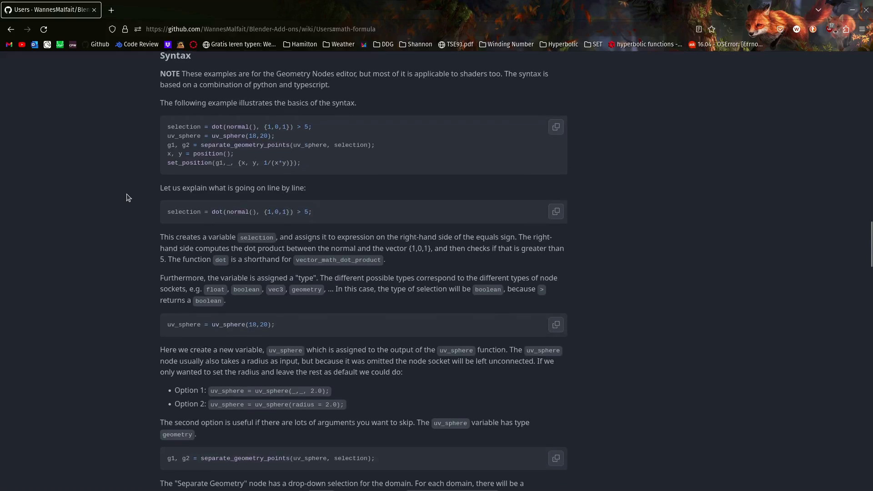
pyautogui.scroll(-10, 128, 197)
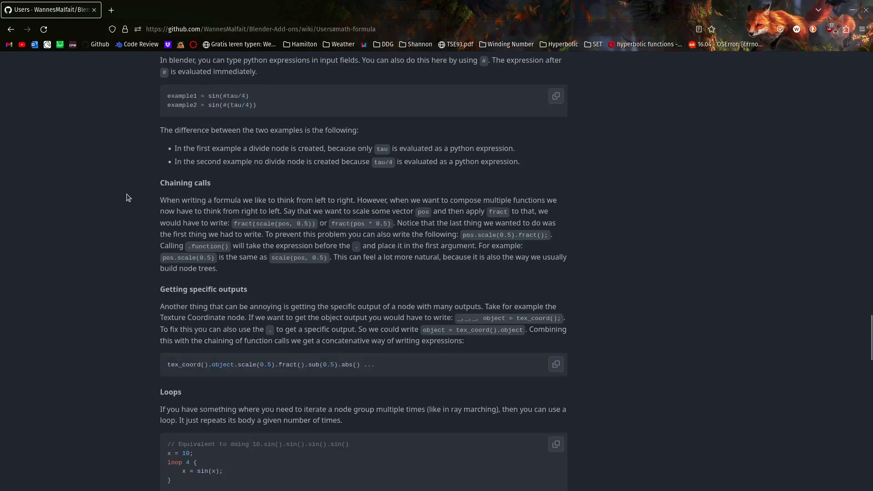
pyautogui.scroll(-10, 128, 197)
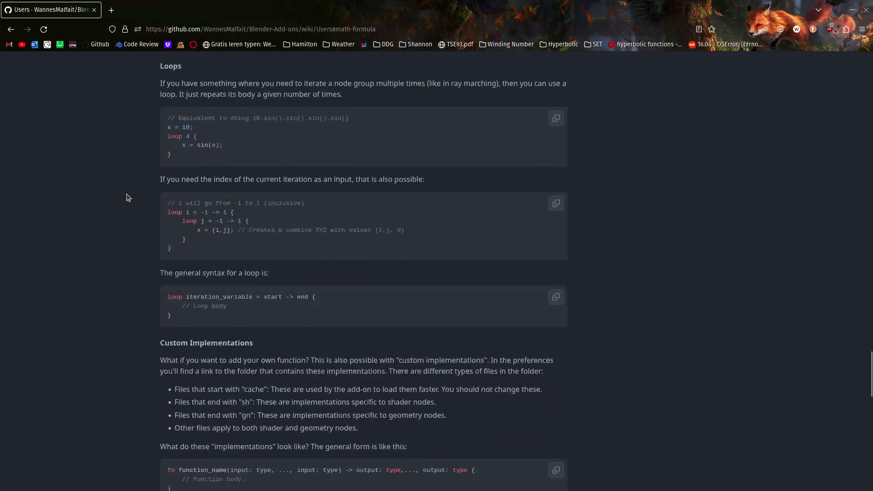
pyautogui.scroll(-4, 128, 197)
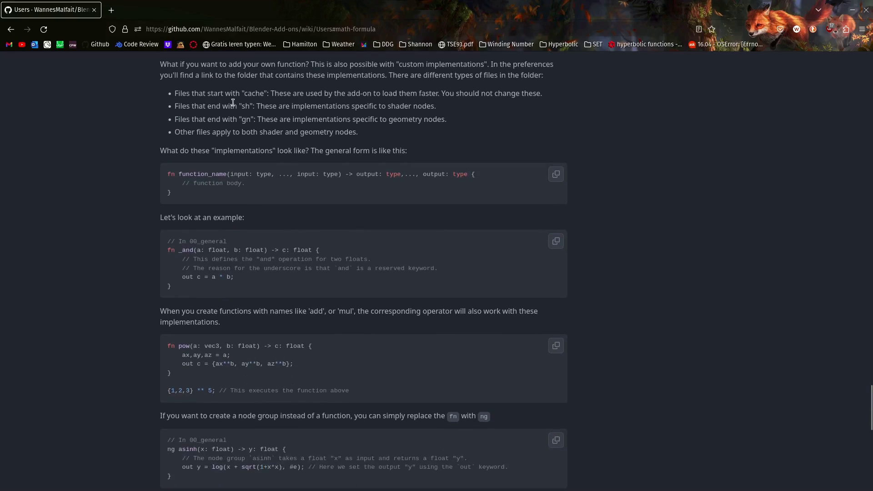
pyautogui.scroll(-5, 115, 219)
pyautogui.scroll(-7, 115, 219)
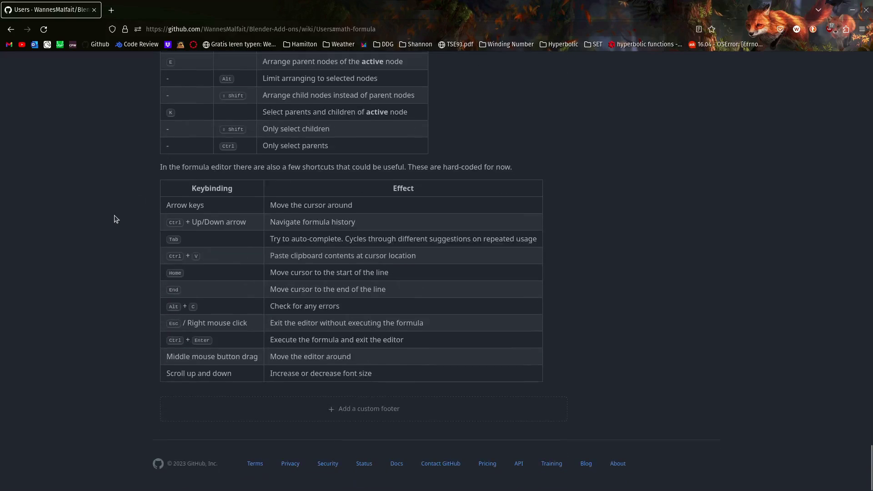
pyautogui.scroll(3, 115, 218)
# Switch back to Blender's Geometry Nodes editor showing Group Input linked to Group Output.
pyautogui.hotkey('alt', 'Tab')
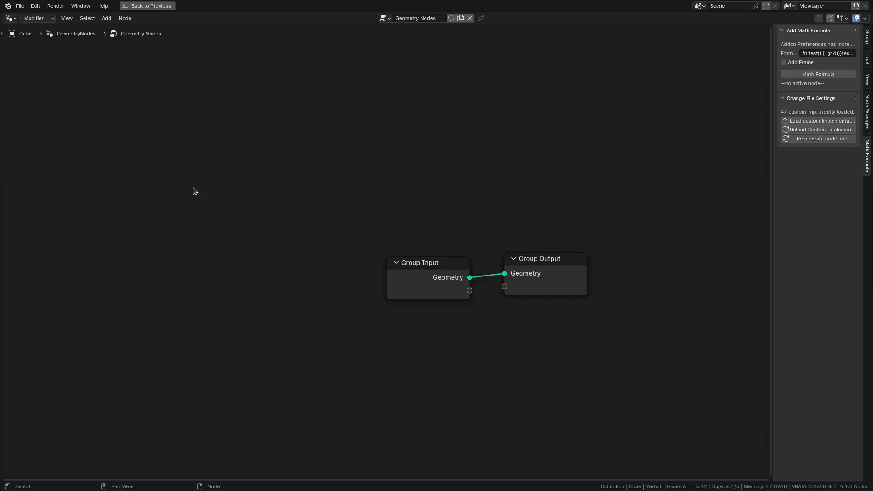